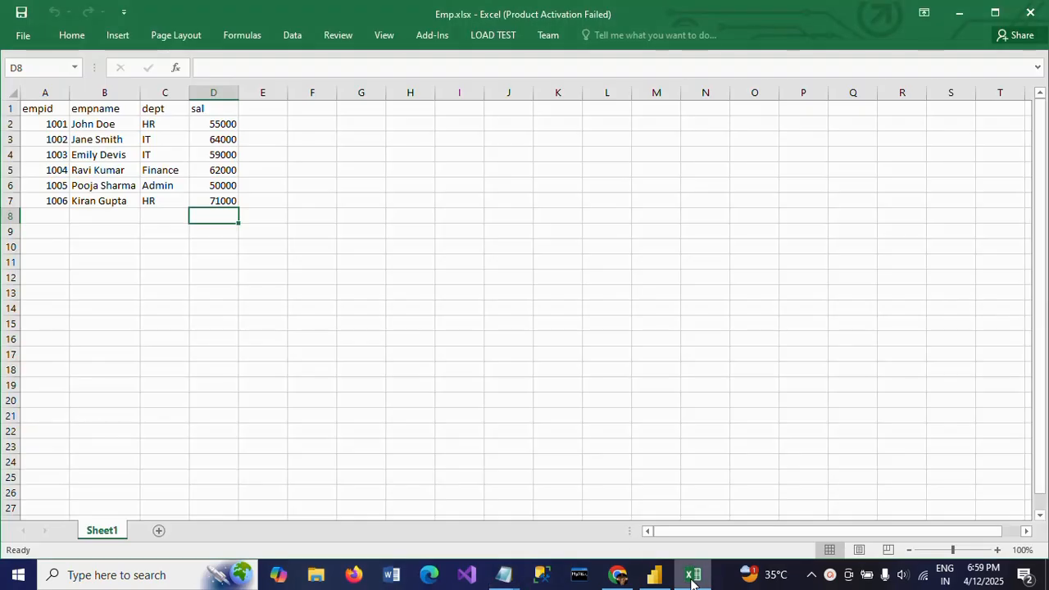
Bring up Address.txt in Notepad and place its window so the employee columns of the Emp.xlsx worksheet stay readable beside it.
{"action": "left_click", "coordinate": [607, 338]}
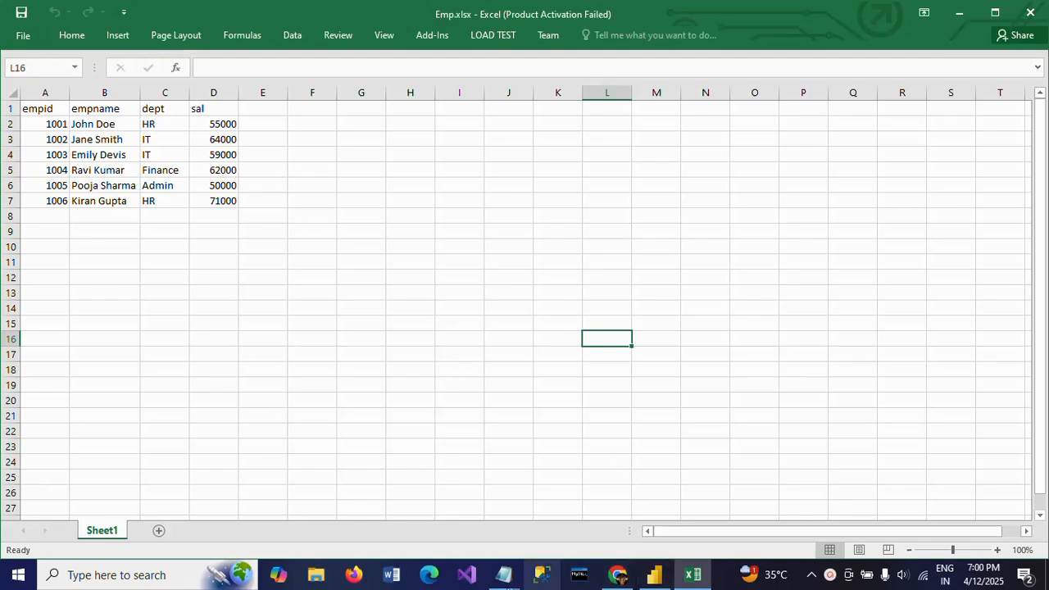
{"action": "mouse_move", "coordinate": [504, 577]}
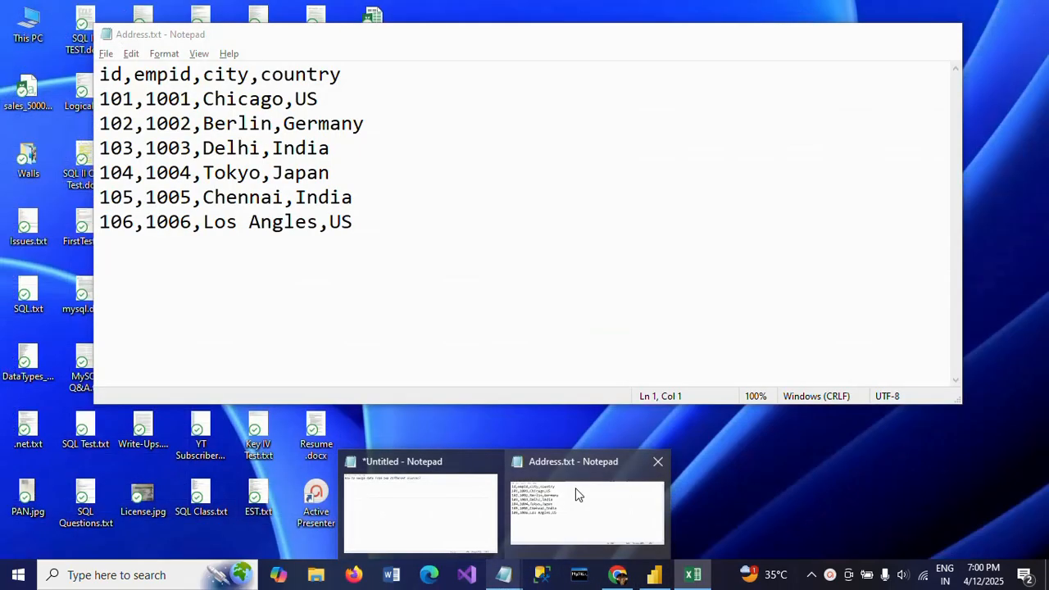
{"action": "left_click", "coordinate": [576, 494]}
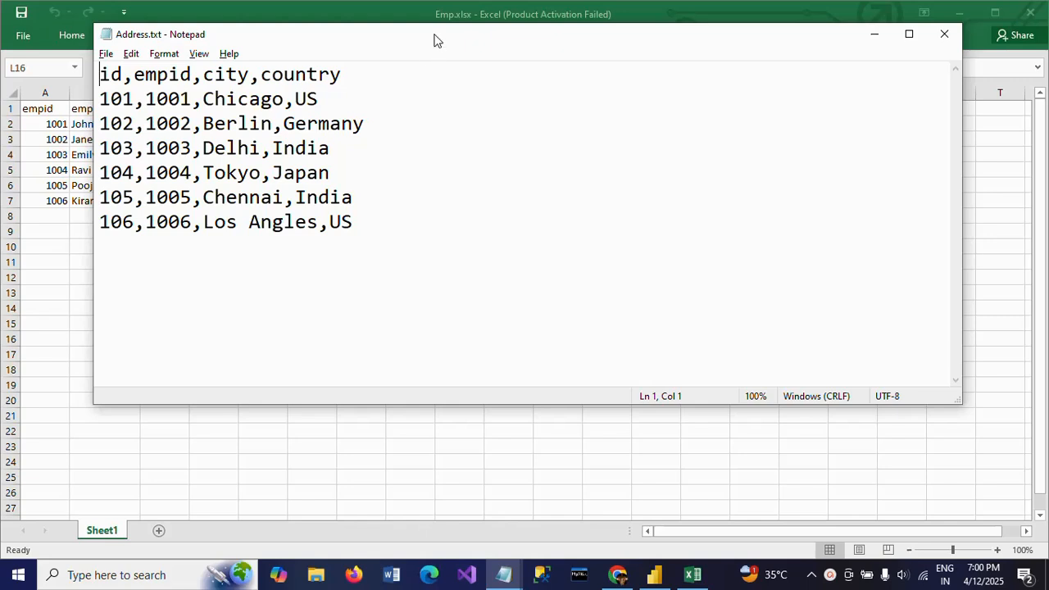
{"action": "left_click_drag", "start_coordinate": [434, 37], "coordinate": [654, 63]}
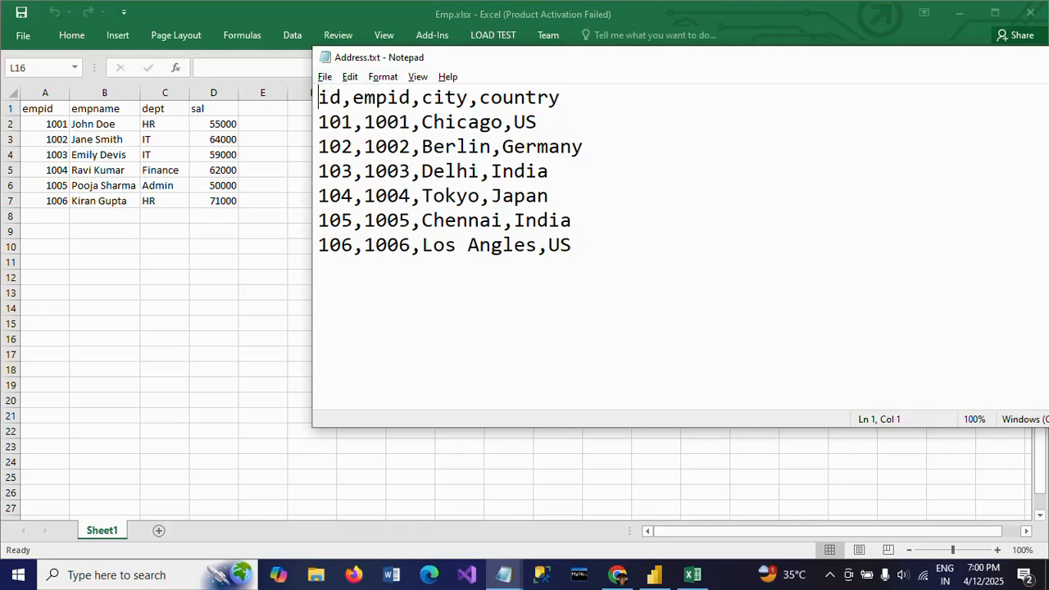
Highlight the empid field name in the header line of Address.txt.
{"action": "key", "text": "Right"}
{"action": "key", "text": "Right"}
{"action": "key", "text": "Right"}
{"action": "key", "text": "shift+Right"}
{"action": "key", "text": "shift+Right"}
{"action": "key", "text": "shift+Right"}
{"action": "key", "text": "shift+Right"}
{"action": "key", "text": "shift+Right"}
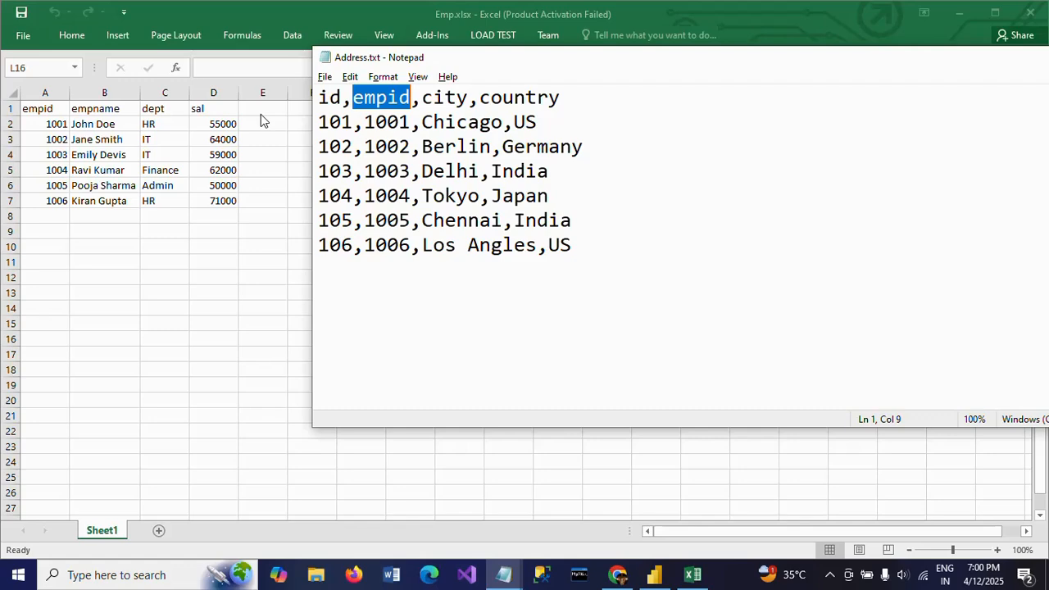
Close Address.txt and the Emp.xlsx workbook.
{"action": "left_click_drag", "start_coordinate": [984, 57], "coordinate": [778, 63]}
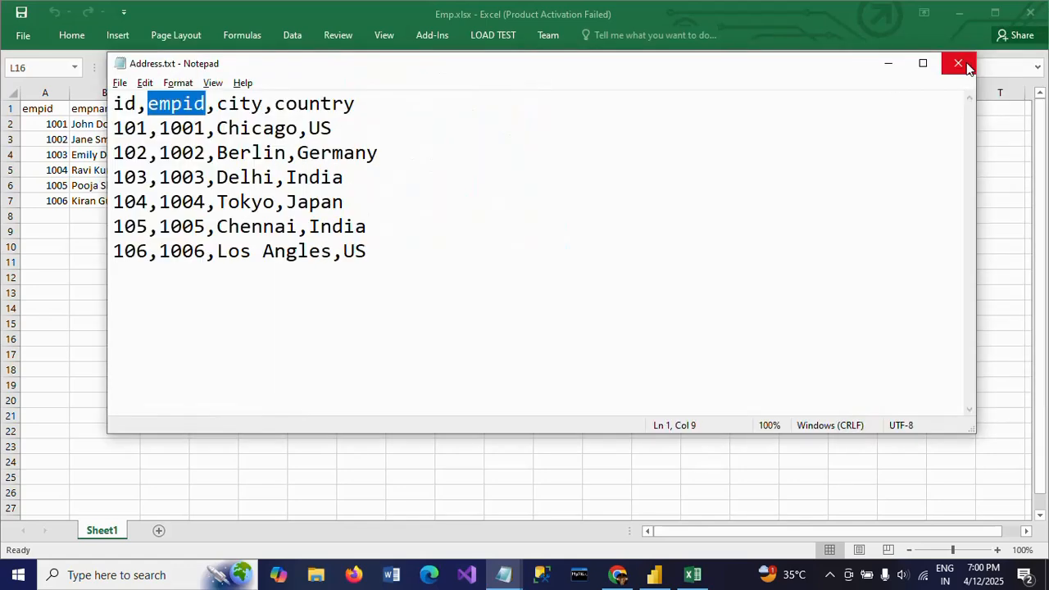
{"action": "left_click", "coordinate": [959, 64]}
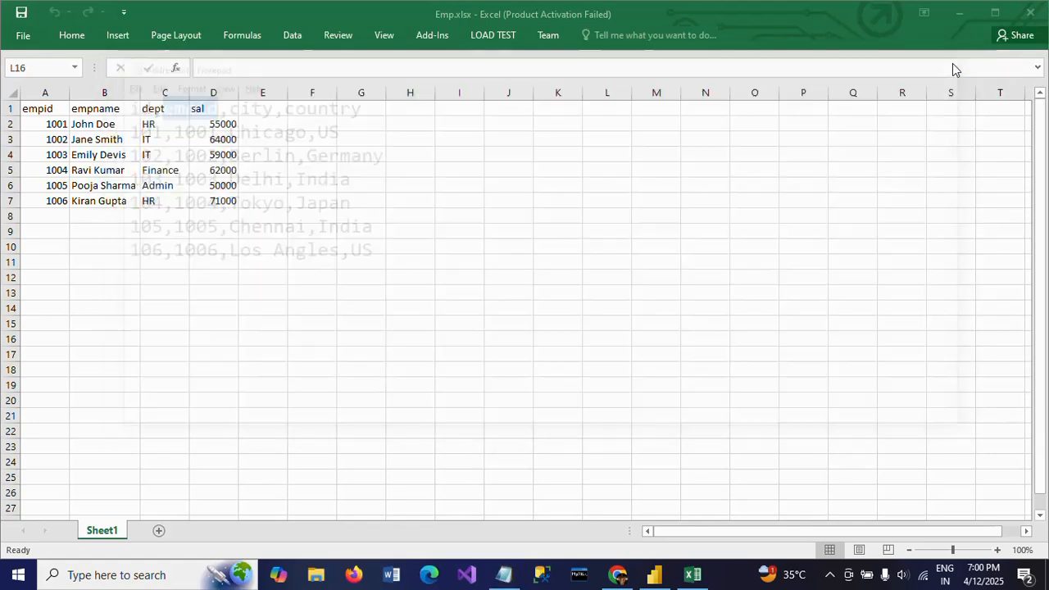
{"action": "left_click", "coordinate": [1015, 20]}
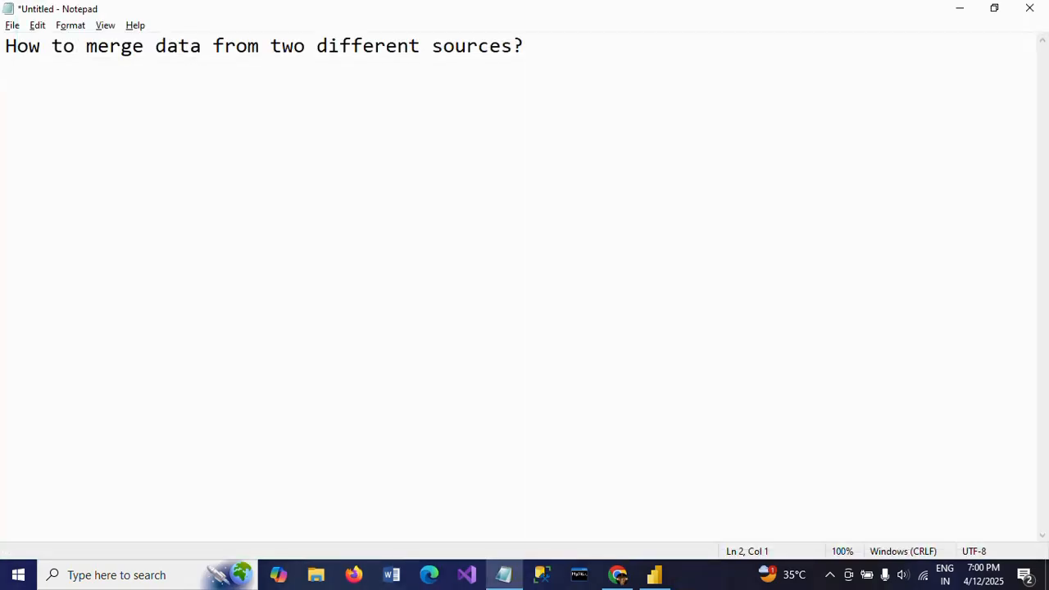
Switch to Power BI Desktop and bring Sheet1 of the Emp.xlsx workbook from the Desktop into Power Query for transformation.
{"action": "left_click", "coordinate": [656, 575]}
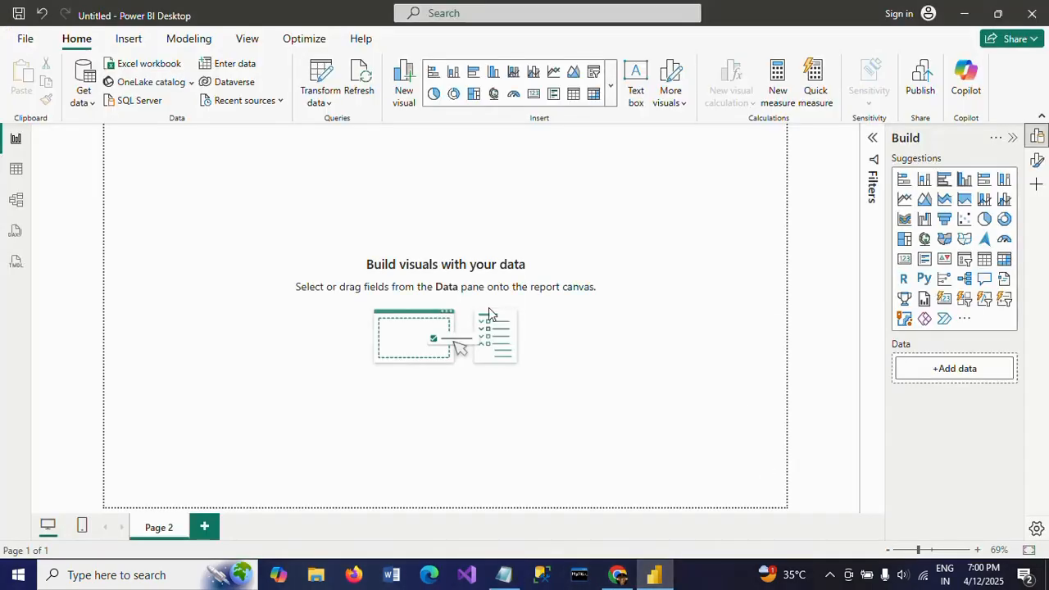
{"action": "left_click", "coordinate": [85, 102]}
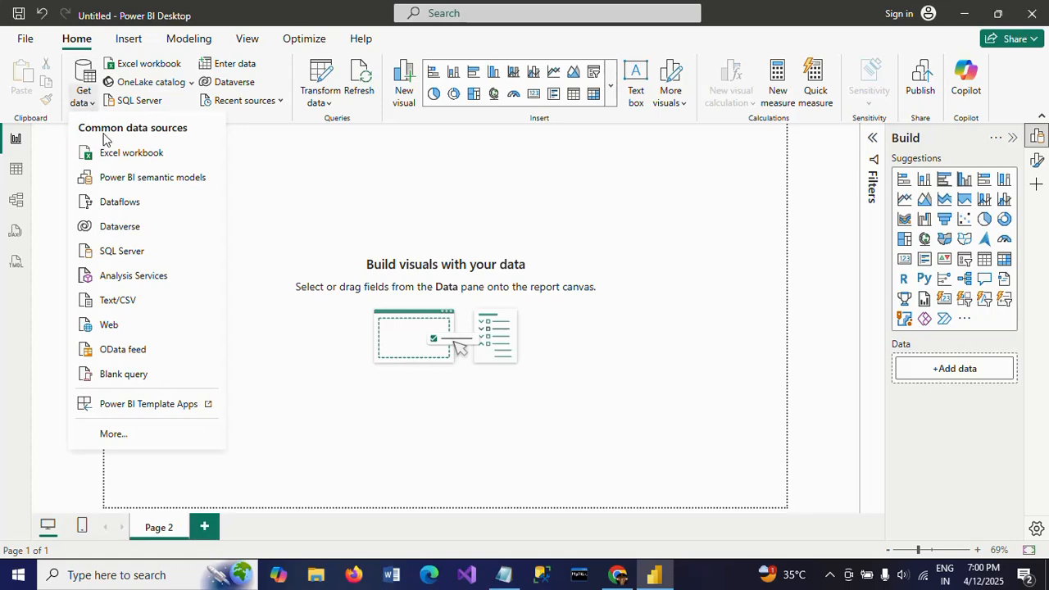
{"action": "left_click", "coordinate": [112, 156]}
{"action": "left_click", "coordinate": [182, 110]}
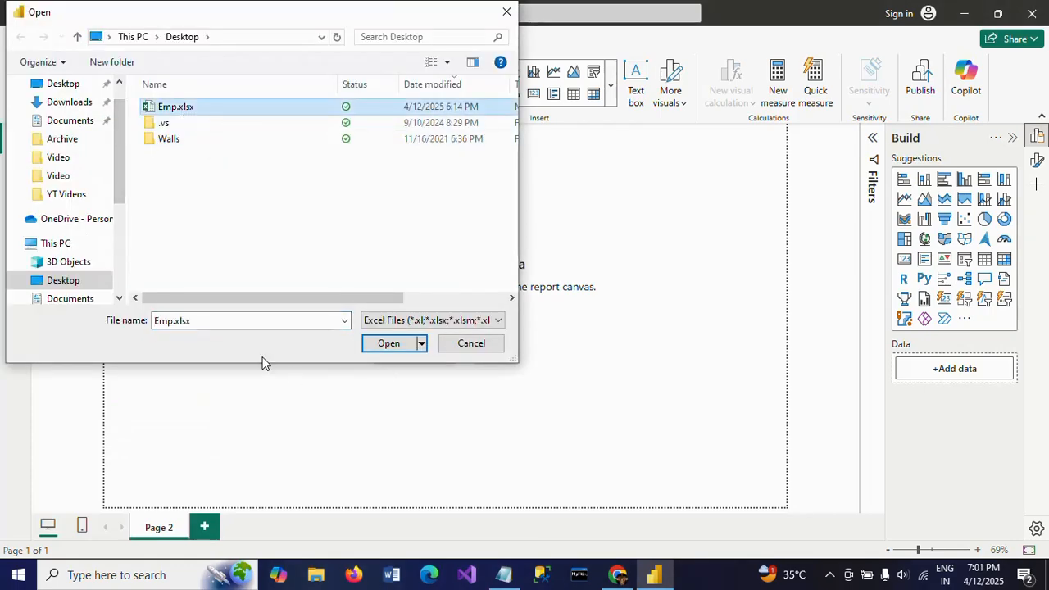
{"action": "left_click", "coordinate": [386, 344]}
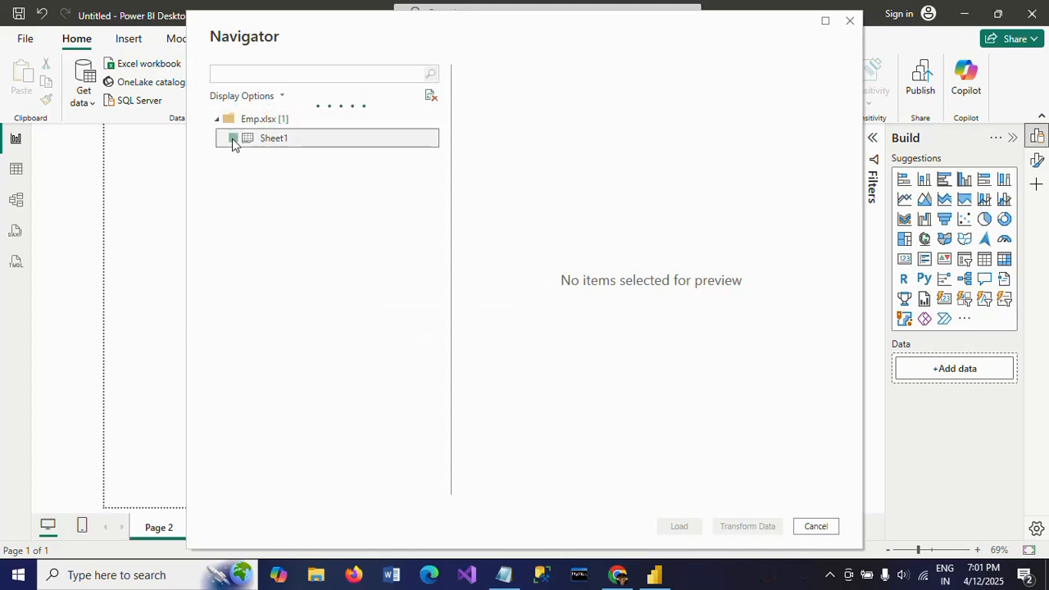
{"action": "left_click", "coordinate": [233, 139]}
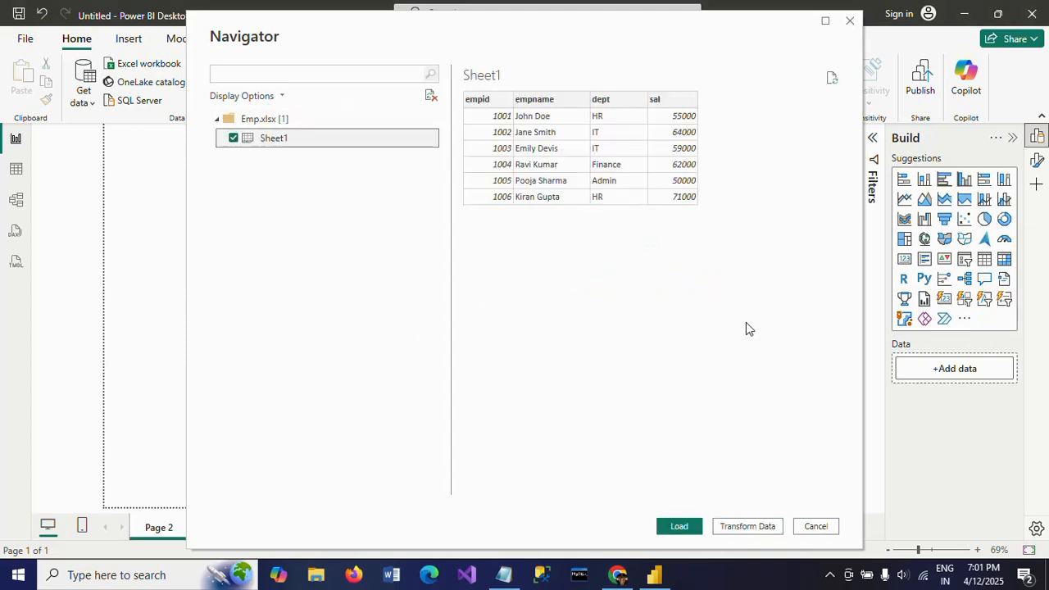
{"action": "left_click", "coordinate": [741, 535]}
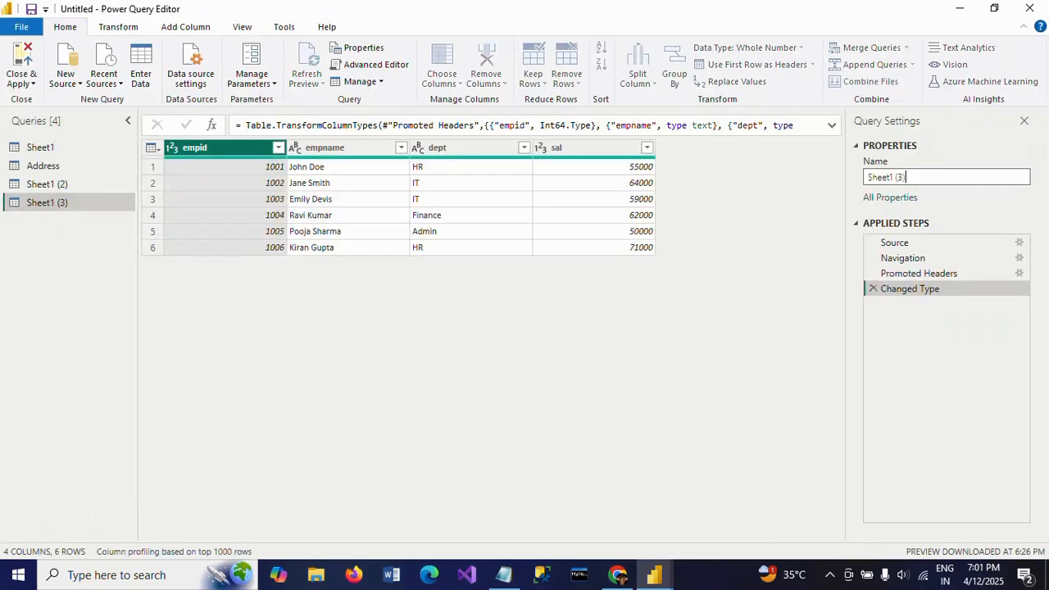
Rename the newly imported employee query as Data From Excel.
{"action": "key", "text": "BackSpace"}
{"action": "key", "text": "BackSpace"}
{"action": "key", "text": "BackSpace"}
{"action": "key", "text": "BackSpace"}
{"action": "key", "text": "BackSpace"}
{"action": "key", "text": "BackSpace"}
{"action": "key", "text": "BackSpace"}
{"action": "key", "text": "BackSpace"}
{"action": "key", "text": "BackSpace"}
{"action": "type", "text": "Data"}
{"action": "key", "text": "BackSpace"}
{"action": "key", "text": "BackSpace"}
{"action": "key", "text": "BackSpace"}
{"action": "type", "text": "ata From Excel"}
{"action": "key", "text": "Return"}
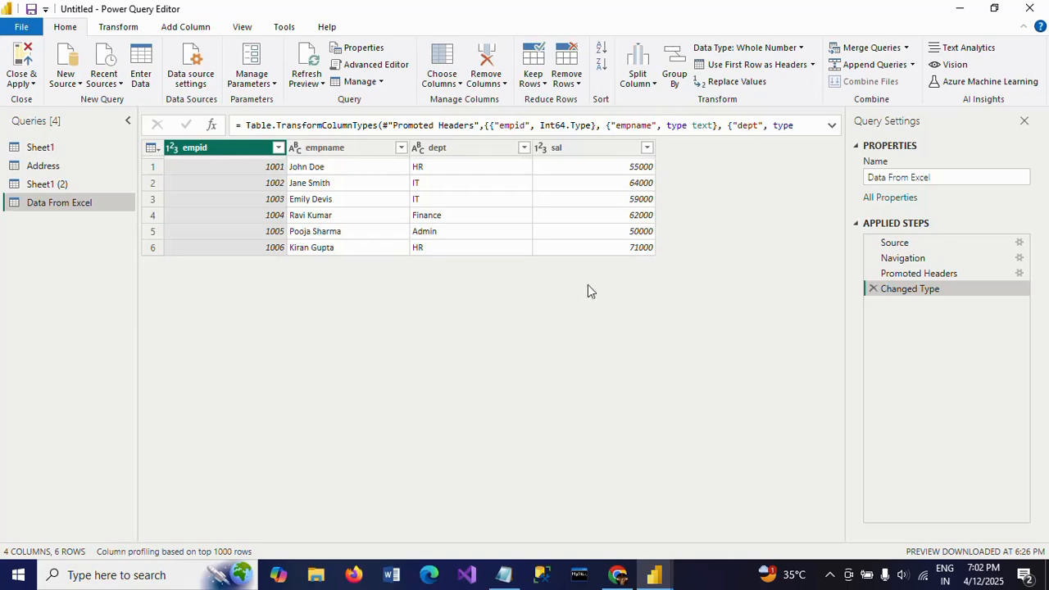
Open Address.txt from the desktop to review its comma-separated fields, and close it again.
{"action": "key", "text": "alt+Tab"}
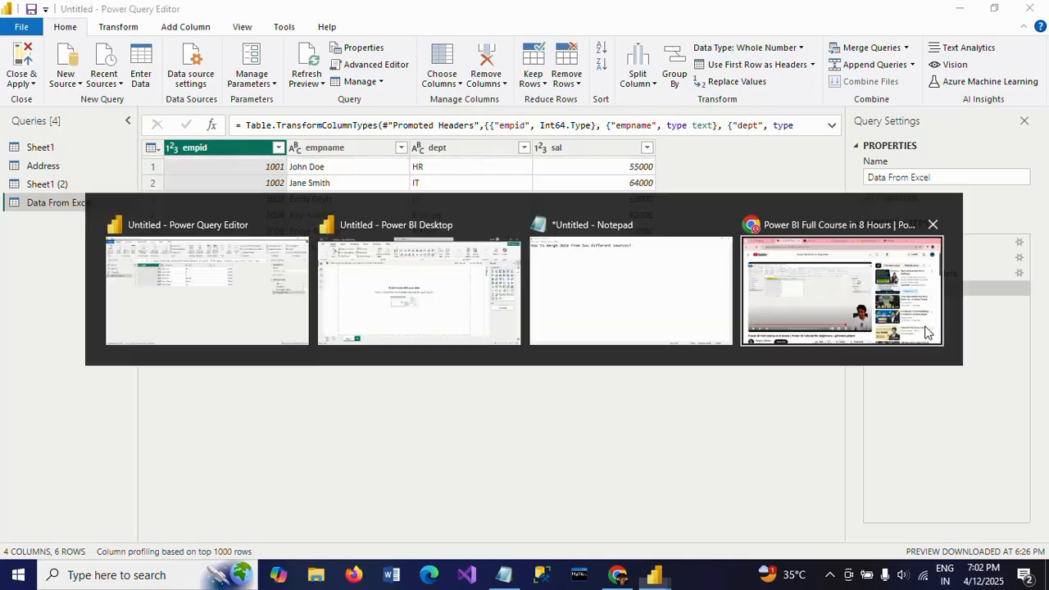
{"action": "key", "text": "alt+Tab"}
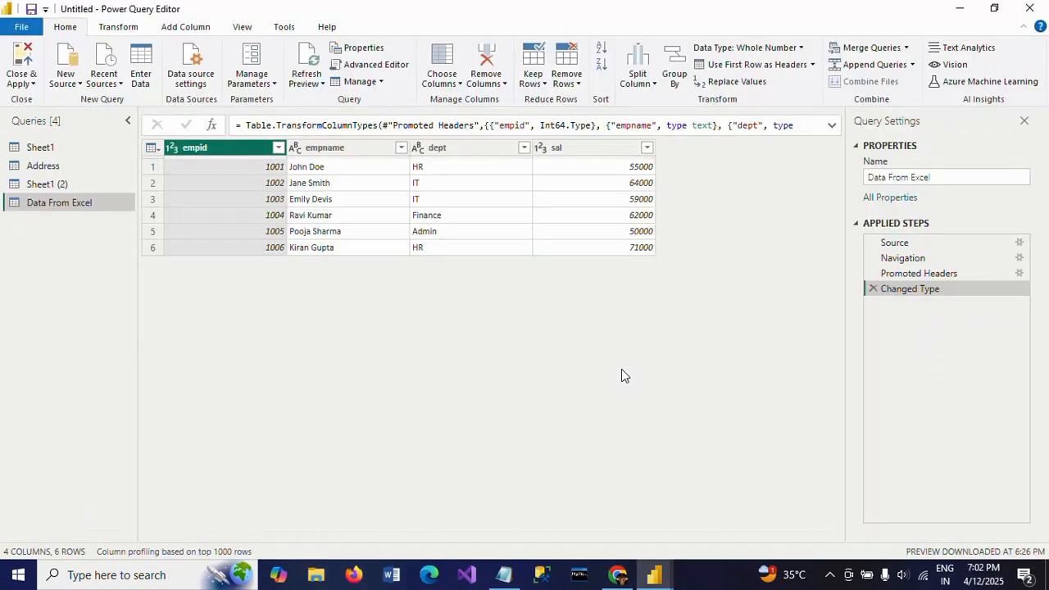
{"action": "key", "text": "super+d"}
{"action": "left_click", "coordinate": [387, 107]}
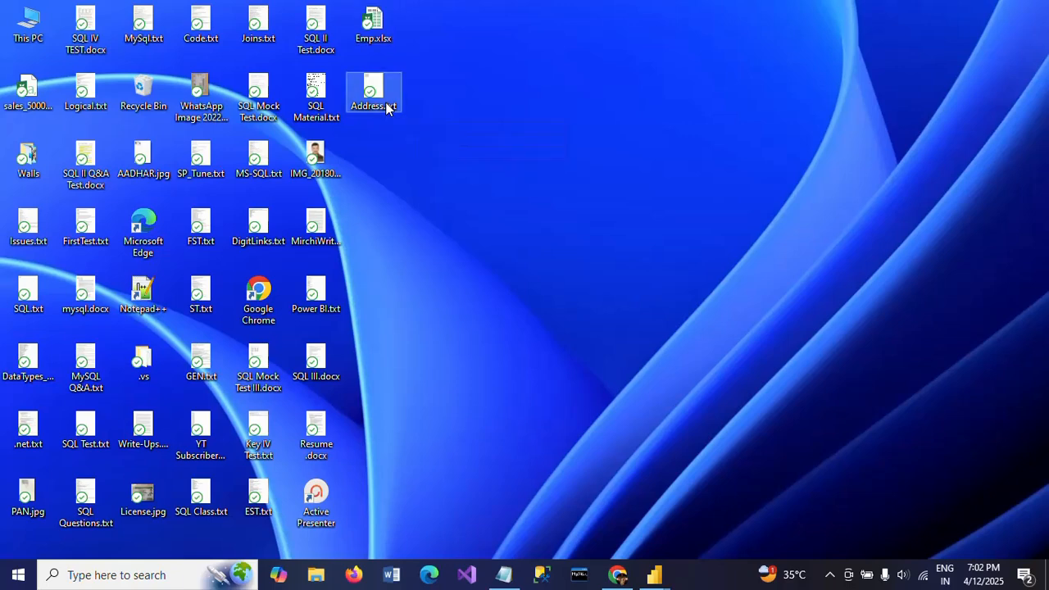
{"action": "key", "text": "Return"}
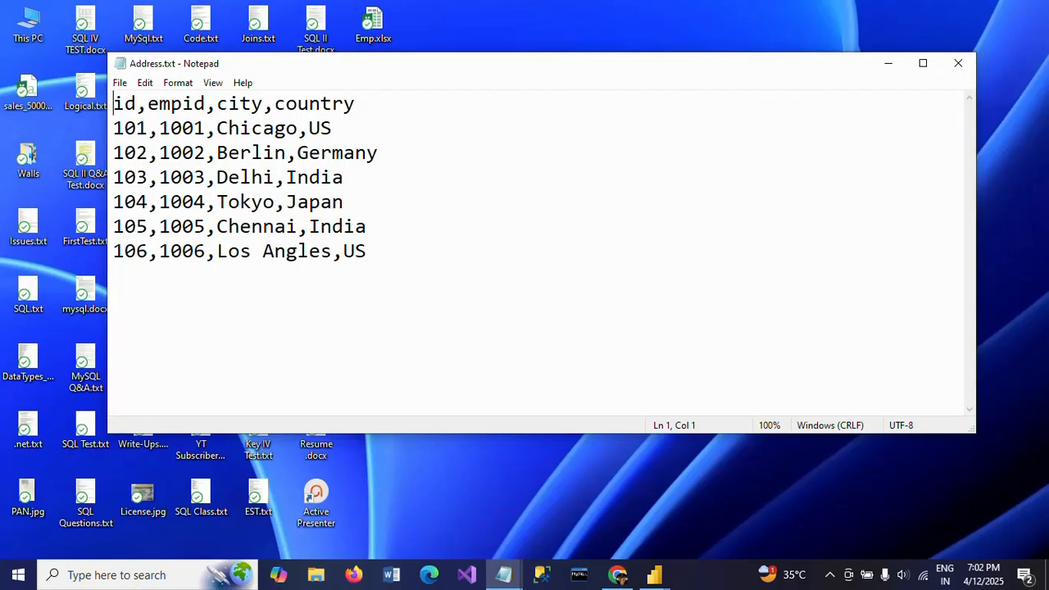
{"action": "left_click", "coordinate": [955, 72]}
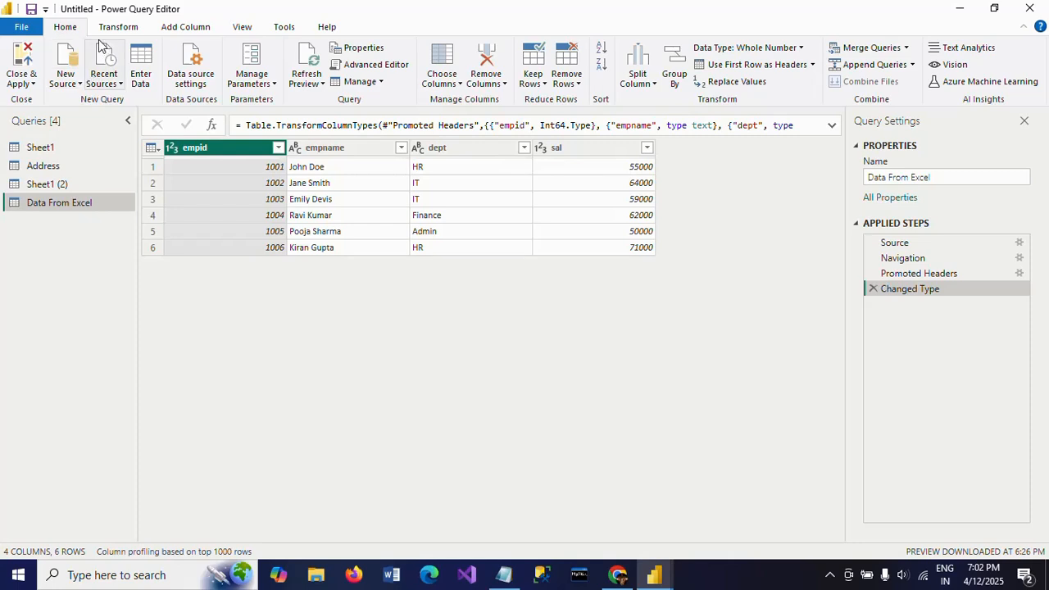
Import Address.txt from the Desktop as a new Text/CSV source query.
{"action": "left_click", "coordinate": [67, 85]}
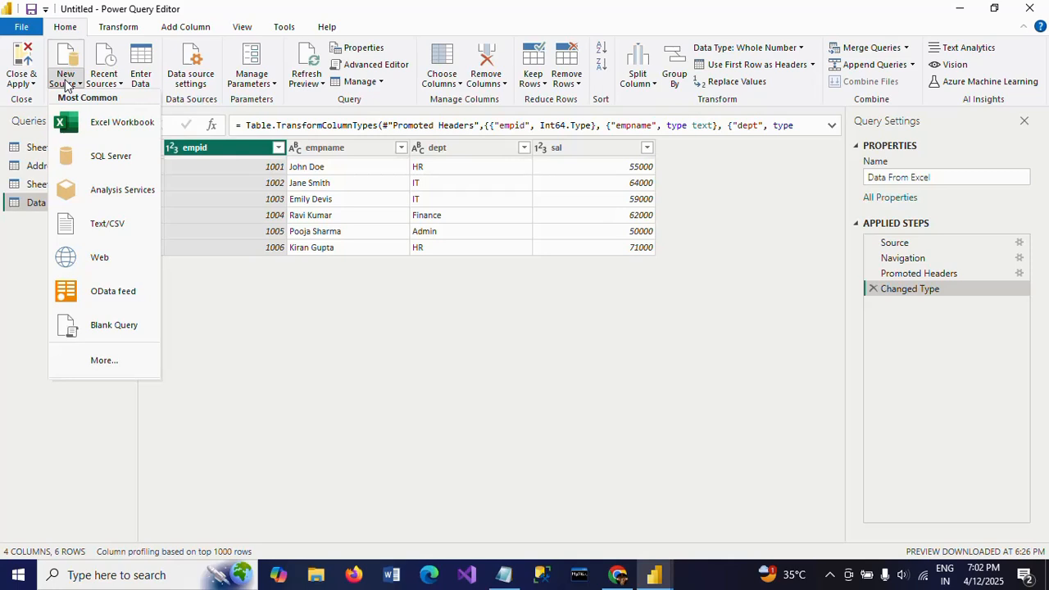
{"action": "left_click", "coordinate": [108, 232]}
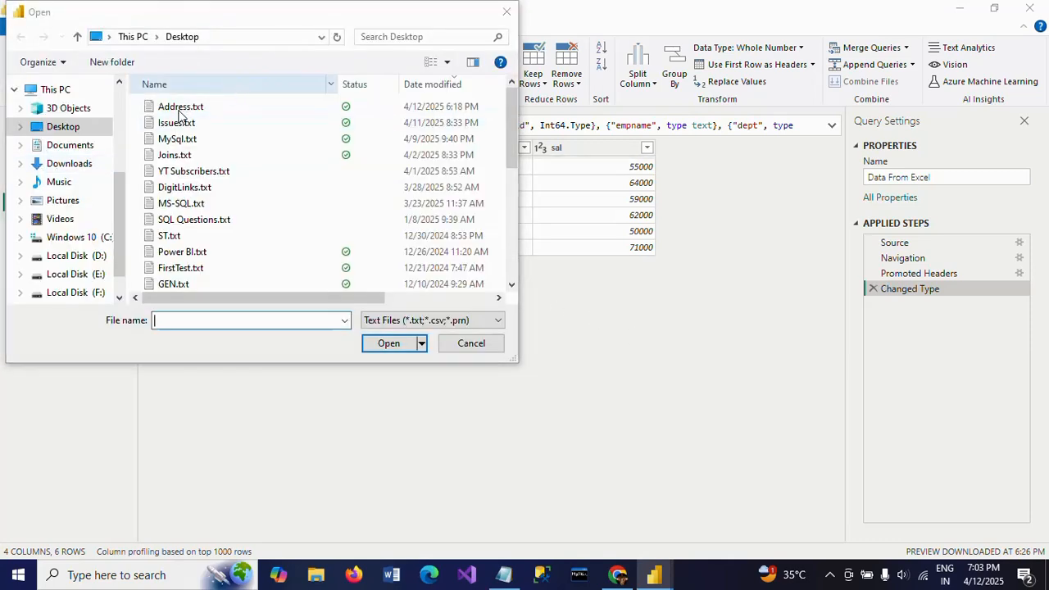
{"action": "left_click", "coordinate": [180, 108]}
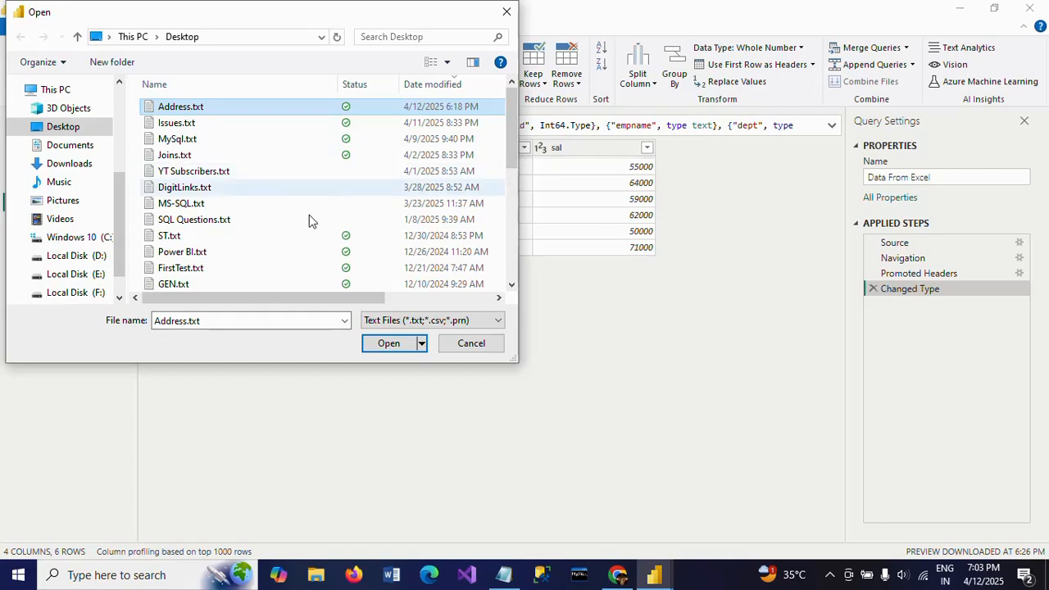
{"action": "left_click", "coordinate": [388, 348]}
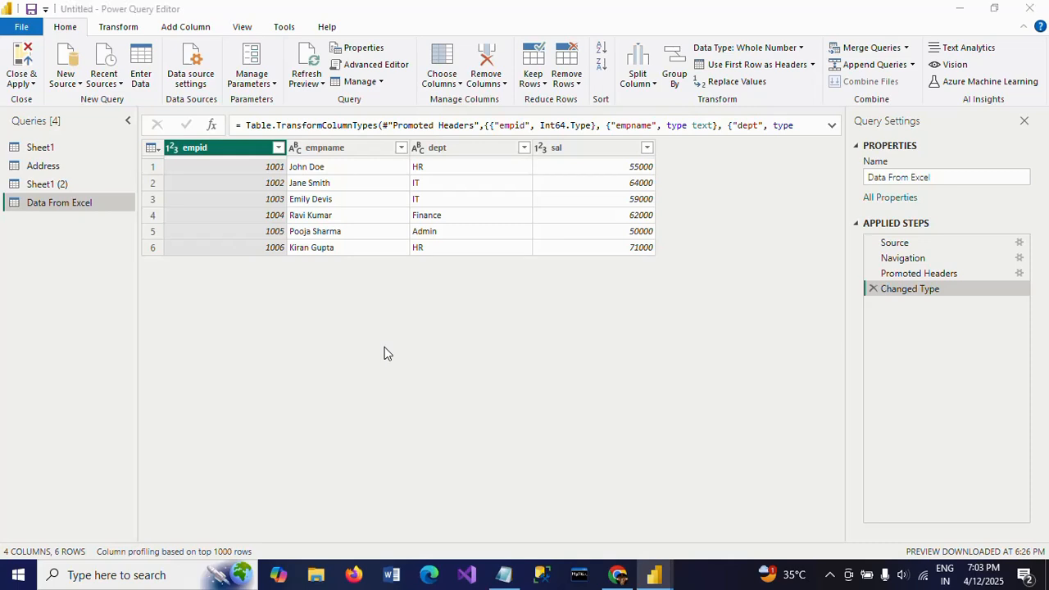
{"action": "key", "text": "alt+Tab"}
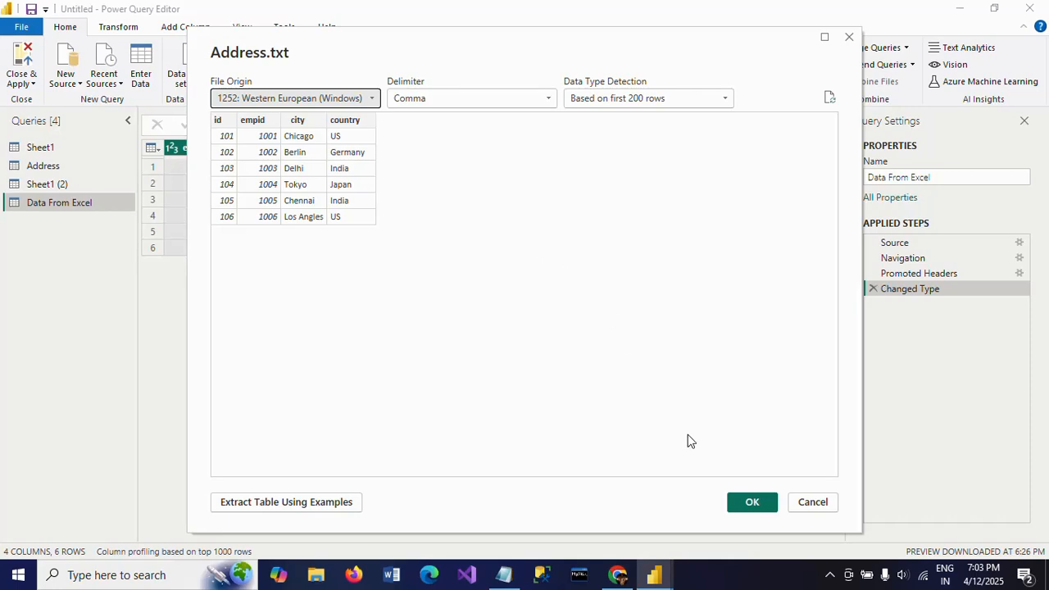
{"action": "left_click", "coordinate": [752, 502]}
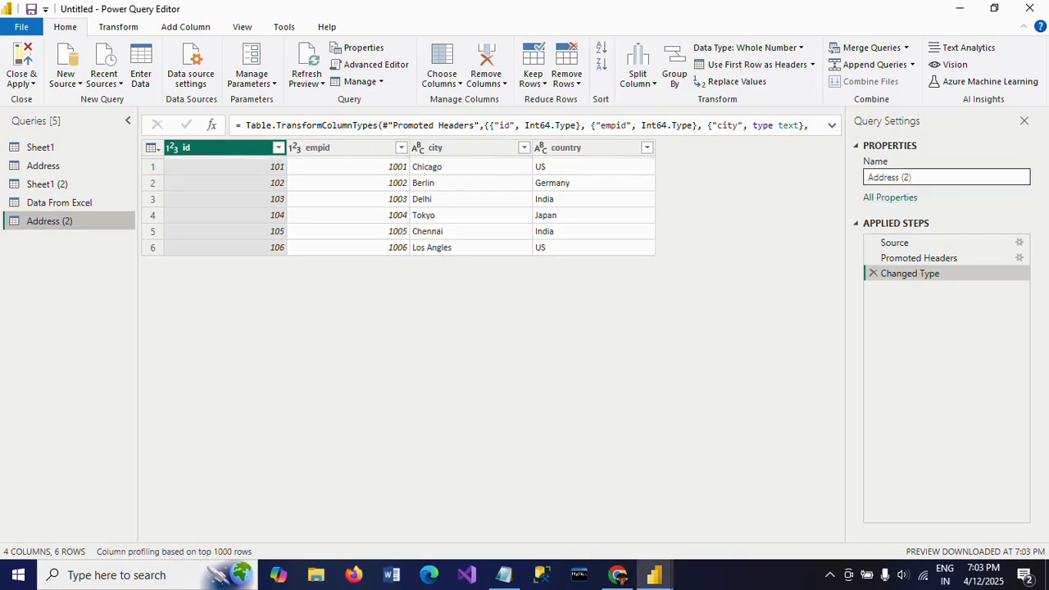
Rename the newly imported address query as Data From Text.
{"action": "left_click", "coordinate": [933, 177]}
{"action": "key", "text": "BackSpace"}
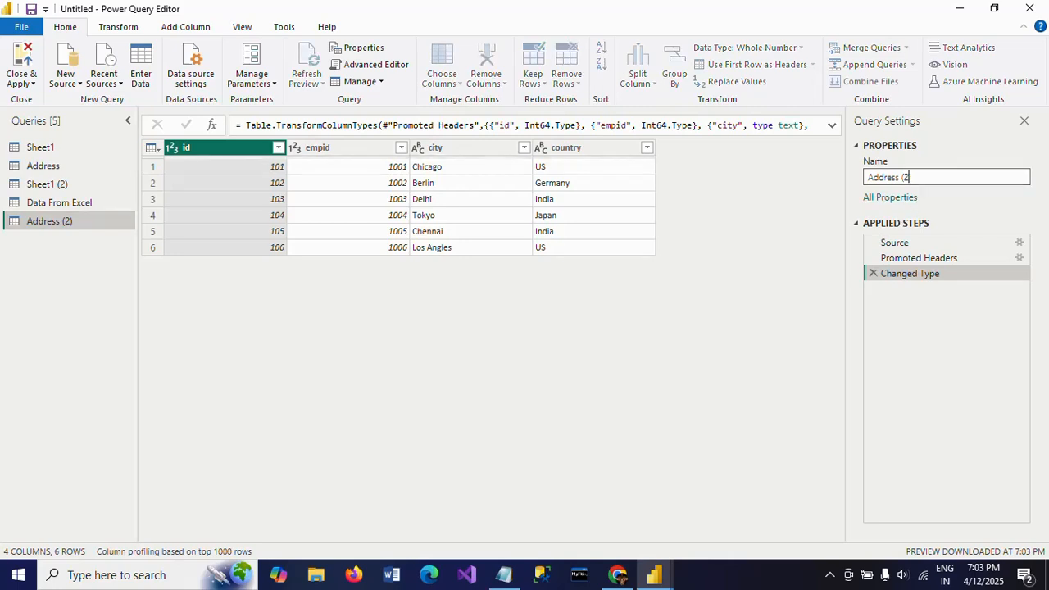
{"action": "key", "text": "BackSpace"}
{"action": "key", "text": "BackSpace"}
{"action": "key", "text": "BackSpace"}
{"action": "key", "text": "BackSpace"}
{"action": "key", "text": "BackSpace"}
{"action": "key", "text": "BackSpace"}
{"action": "type", "text": "Data From Text"}
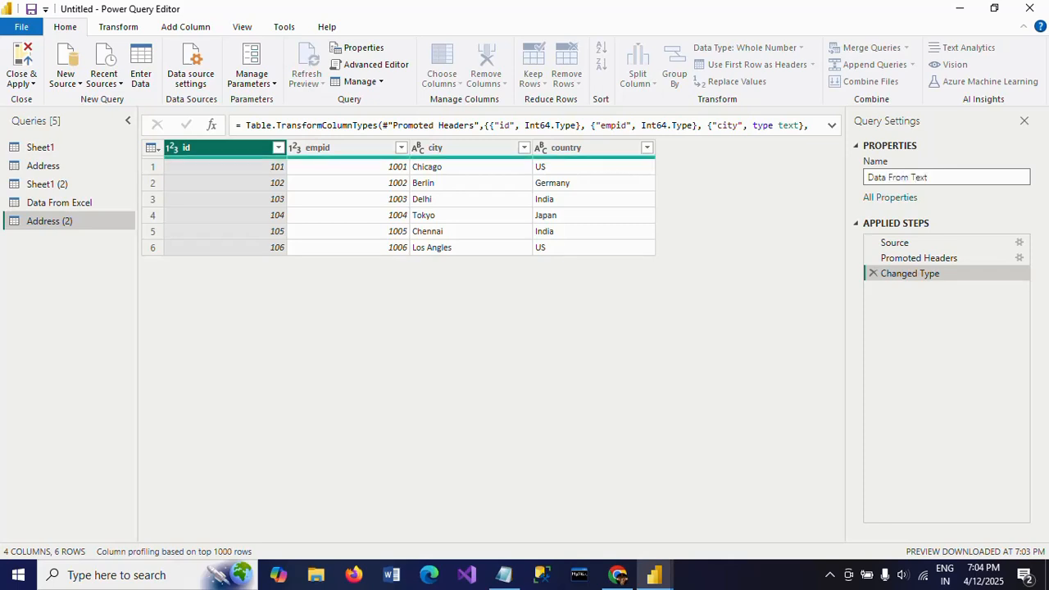
{"action": "key", "text": "Return"}
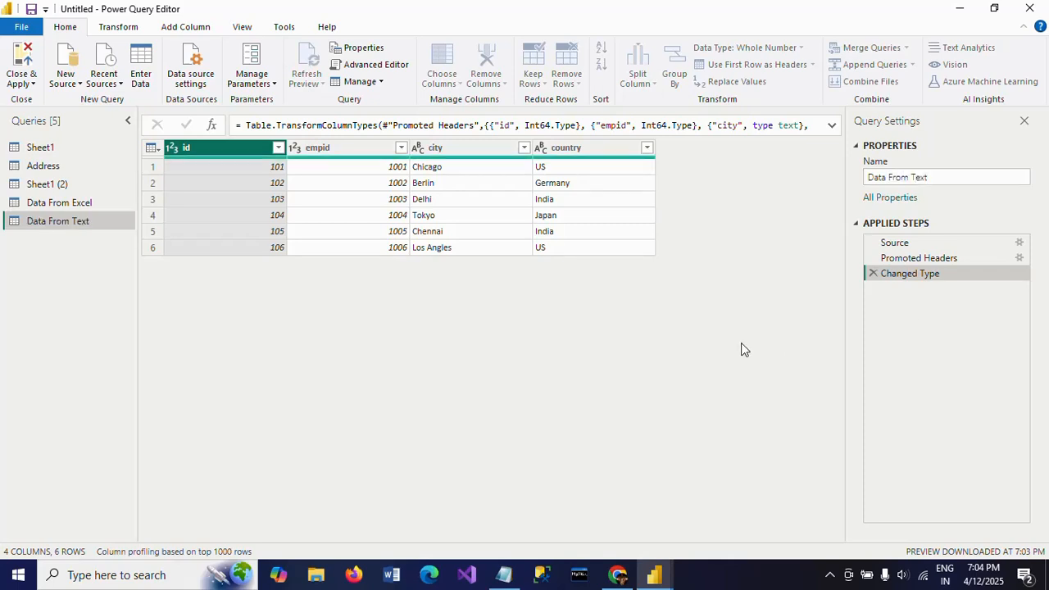
Merge the Data From Excel query with Data From Text on the empid column, using a Left Outer join.
{"action": "left_click", "coordinate": [92, 209]}
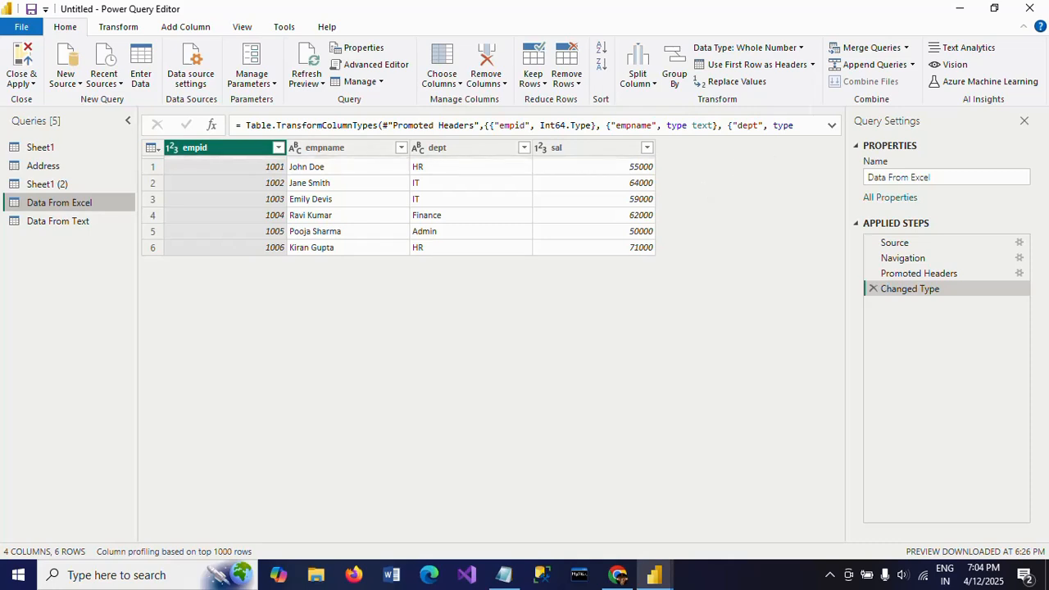
{"action": "left_click", "coordinate": [860, 52]}
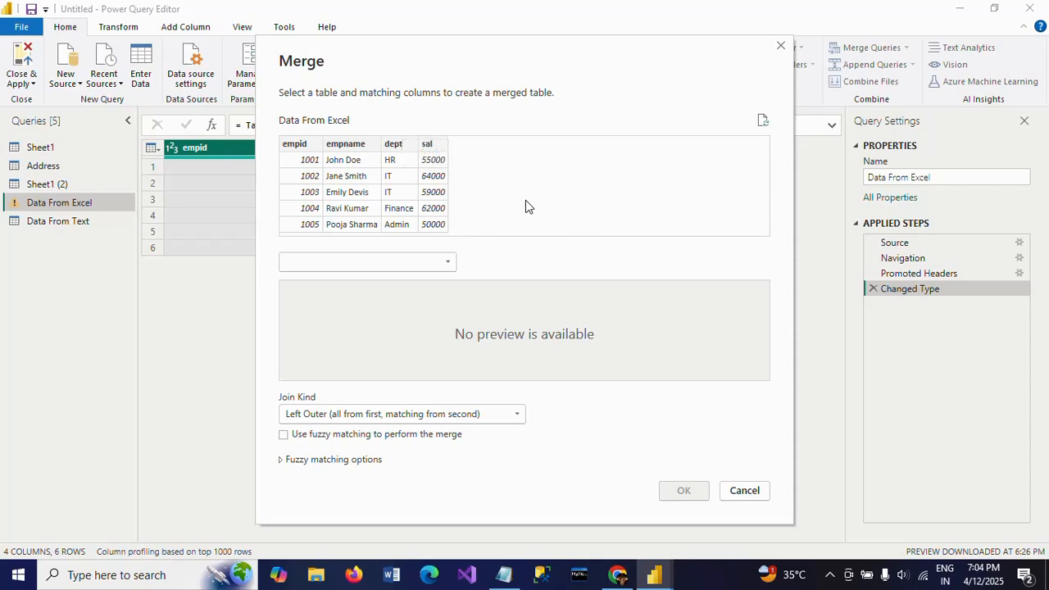
{"action": "left_click", "coordinate": [449, 264]}
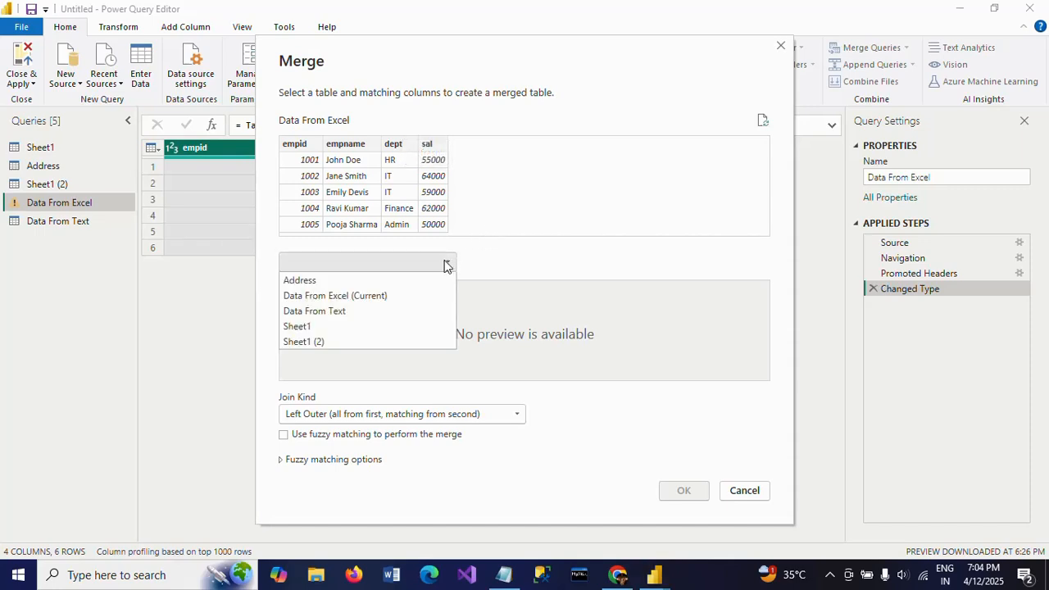
{"action": "left_click", "coordinate": [350, 312]}
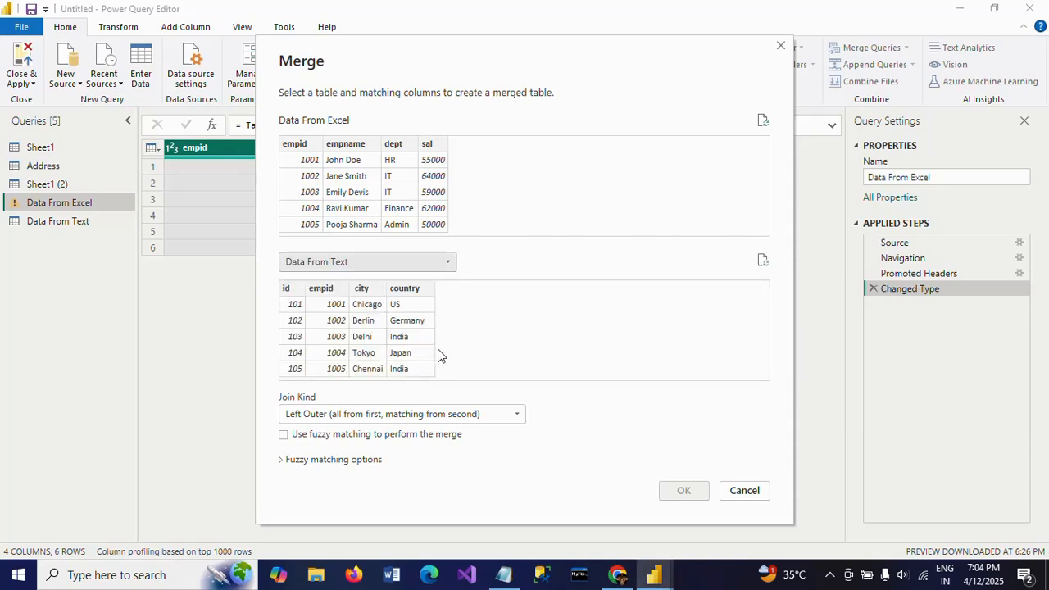
{"action": "left_click", "coordinate": [305, 148]}
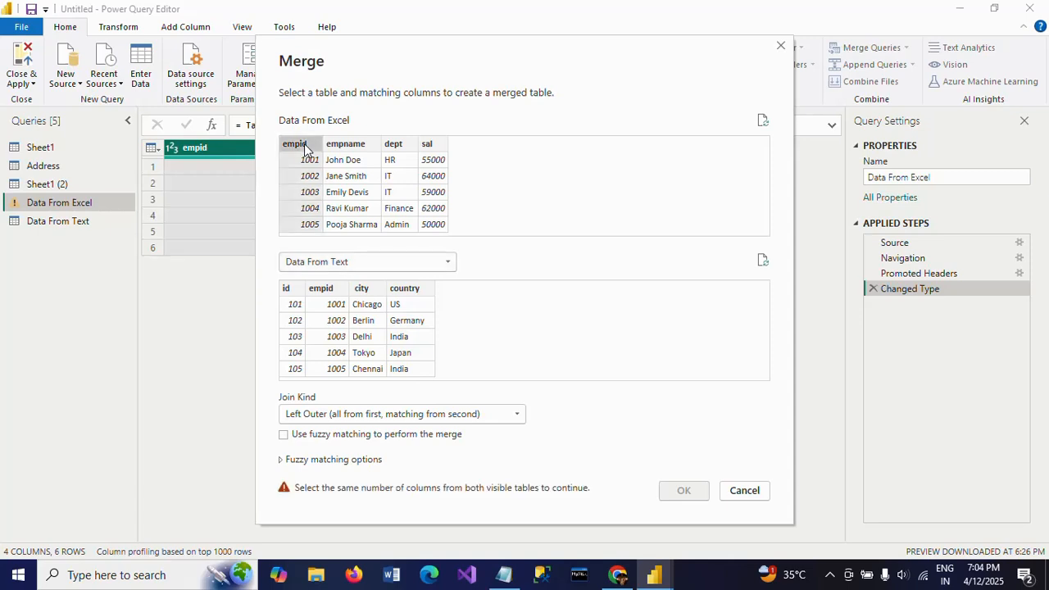
{"action": "left_click", "coordinate": [328, 294]}
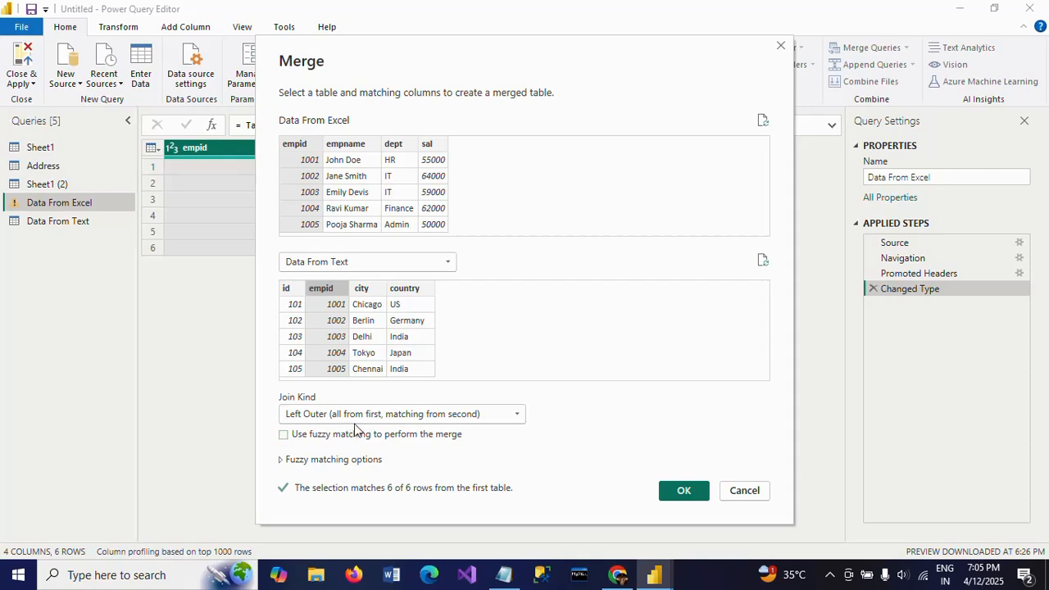
{"action": "left_click", "coordinate": [518, 420]}
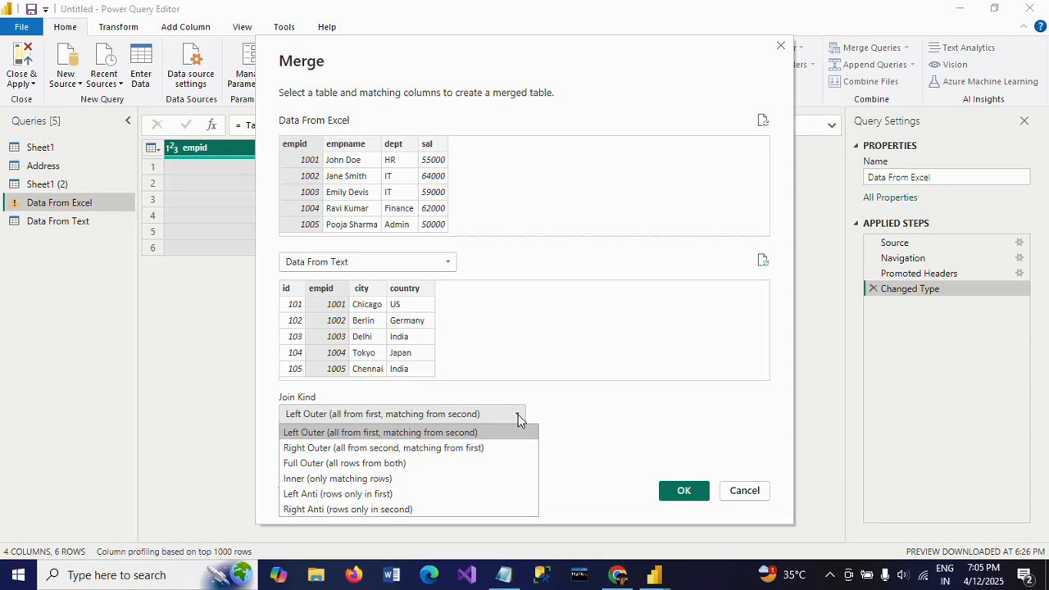
{"action": "left_click", "coordinate": [518, 420]}
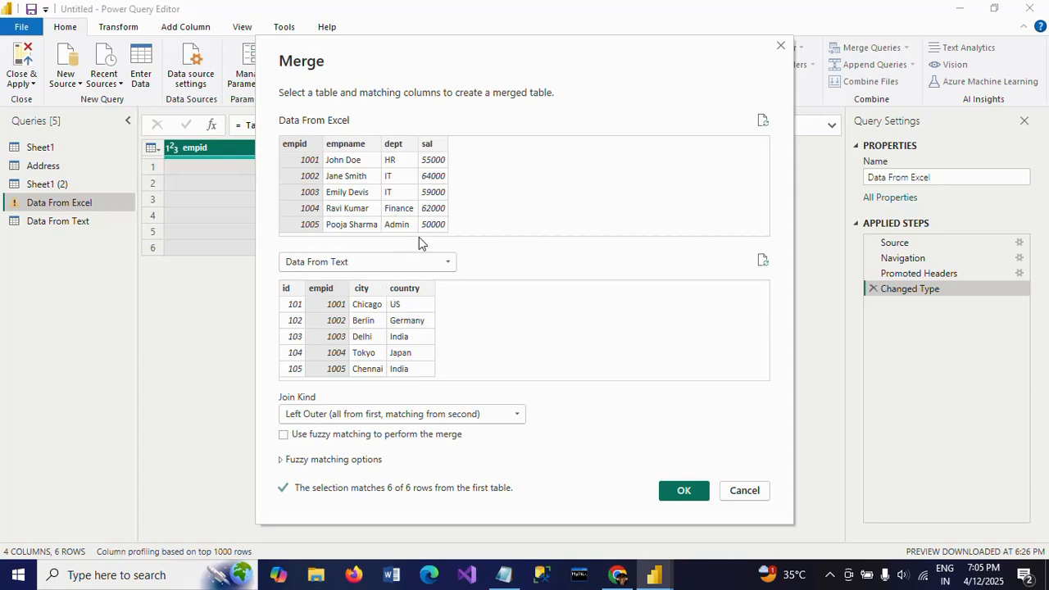
{"action": "left_click", "coordinate": [684, 491]}
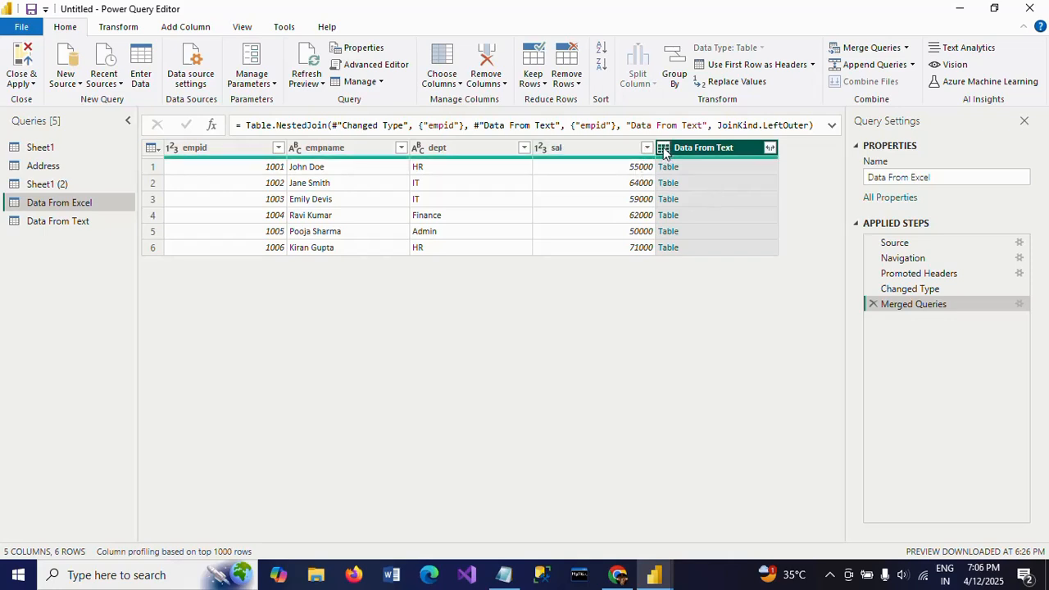
Expand the merged Data From Text column to include only city, keeping the original column name as prefix.
{"action": "left_click", "coordinate": [770, 148]}
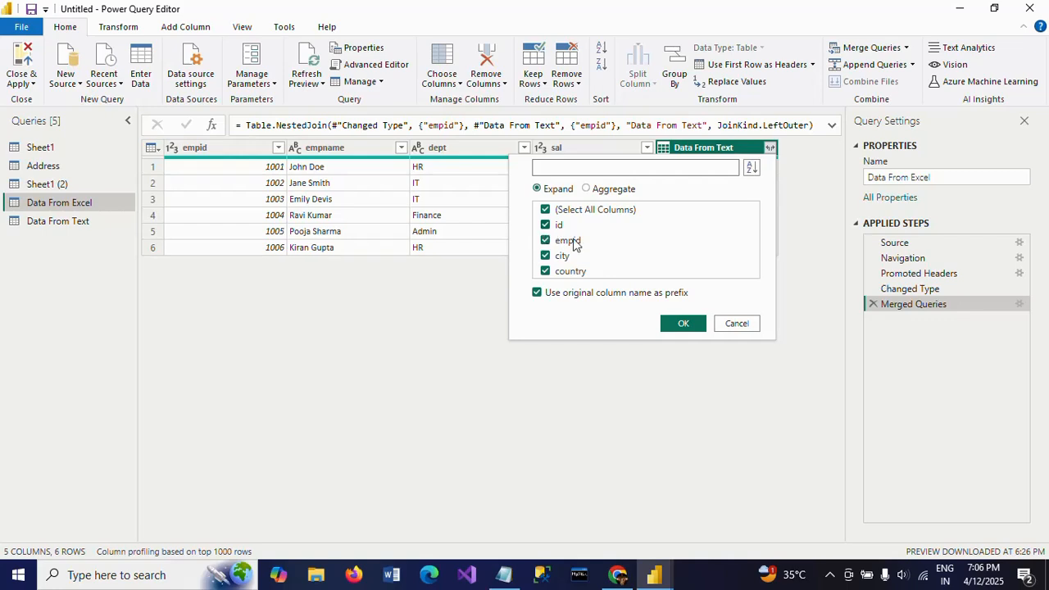
{"action": "left_click", "coordinate": [545, 211]}
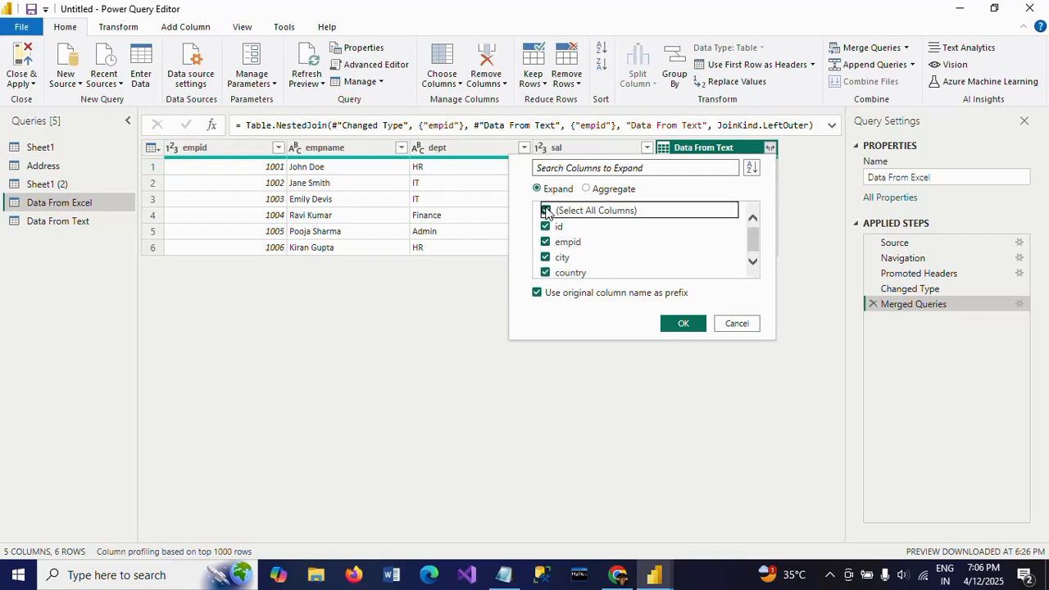
{"action": "left_click", "coordinate": [546, 258]}
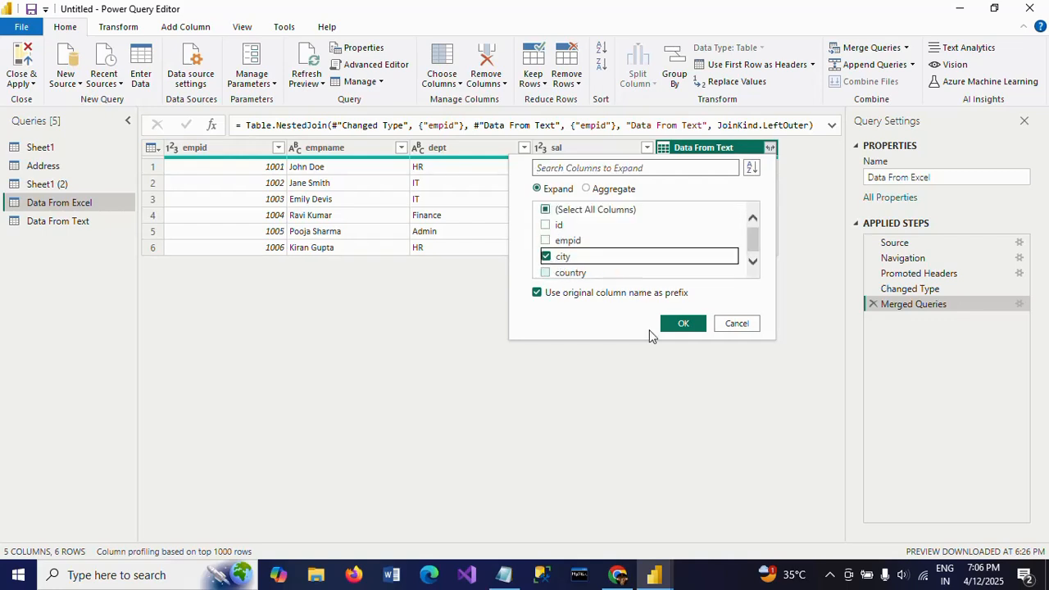
{"action": "left_click", "coordinate": [686, 325]}
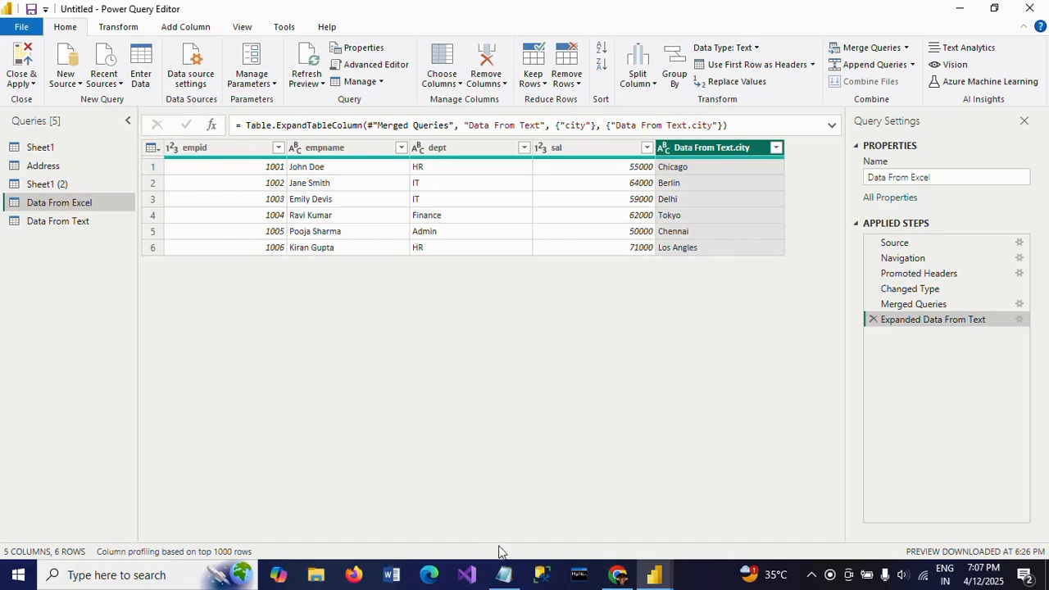
Switch to the open Notepad note and add the line "Inner/Left Join - SQL" below the question, separated by a blank line.
{"action": "left_click", "coordinate": [505, 575]}
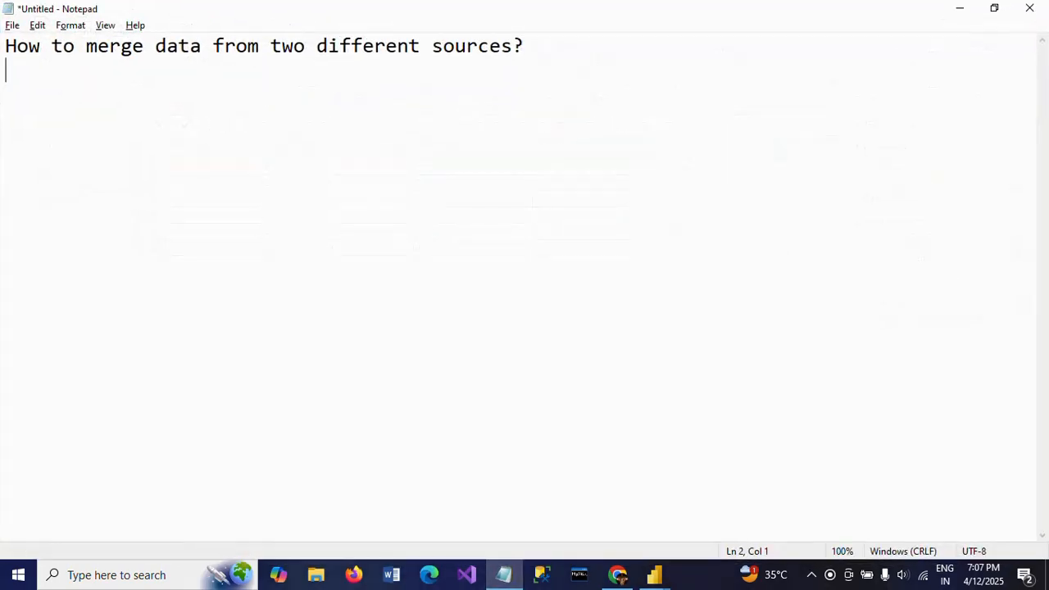
{"action": "key", "text": "Return"}
{"action": "type", "text": "Ine"}
{"action": "key", "text": "BackSpace"}
{"action": "type", "text": "ner/Left"}
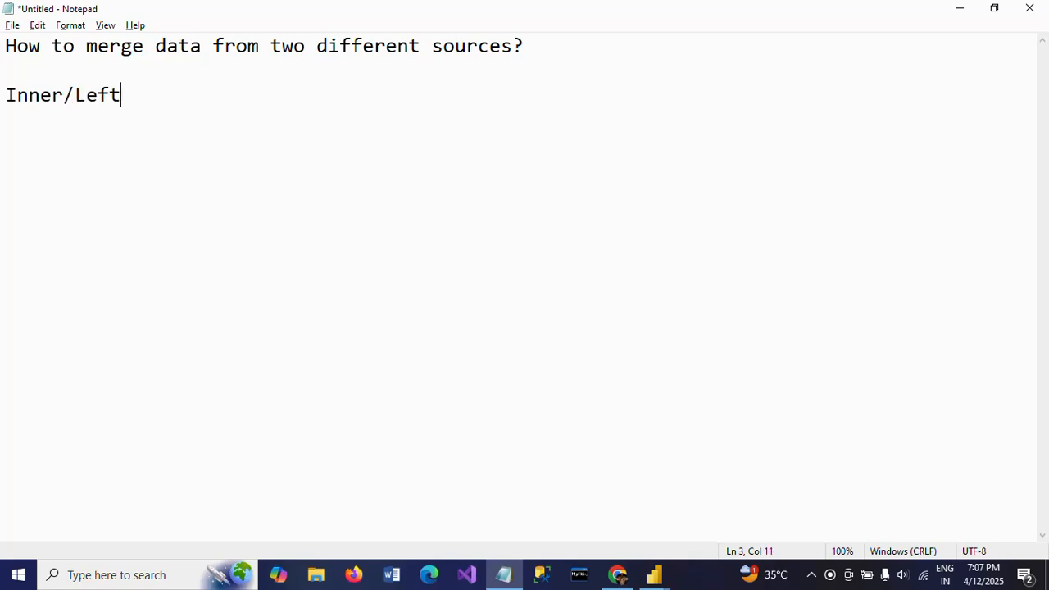
{"action": "type", "text": " Join - SQL"}
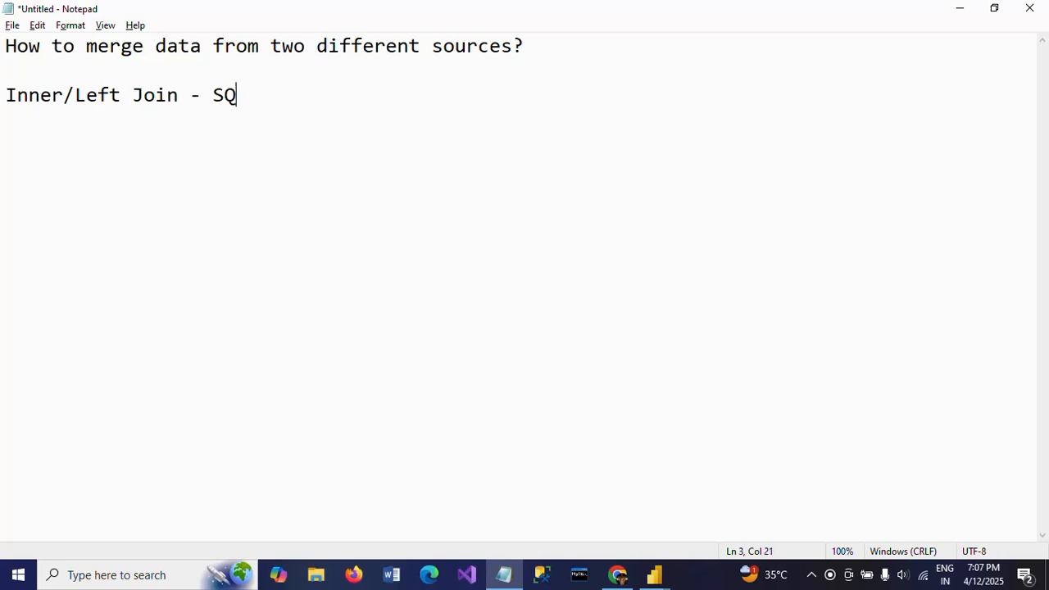
Add the line "Merge/Merge Join - SSIS" to the note, separated by a blank line.
{"action": "key", "text": "Return"}
{"action": "key", "text": "Return"}
{"action": "type", "text": "<"}
{"action": "key", "text": "BackSpace"}
{"action": "type", "text": "<M"}
{"action": "key", "text": "BackSpace"}
{"action": "key", "text": "BackSpace"}
{"action": "type", "text": "Merge/Merge "}
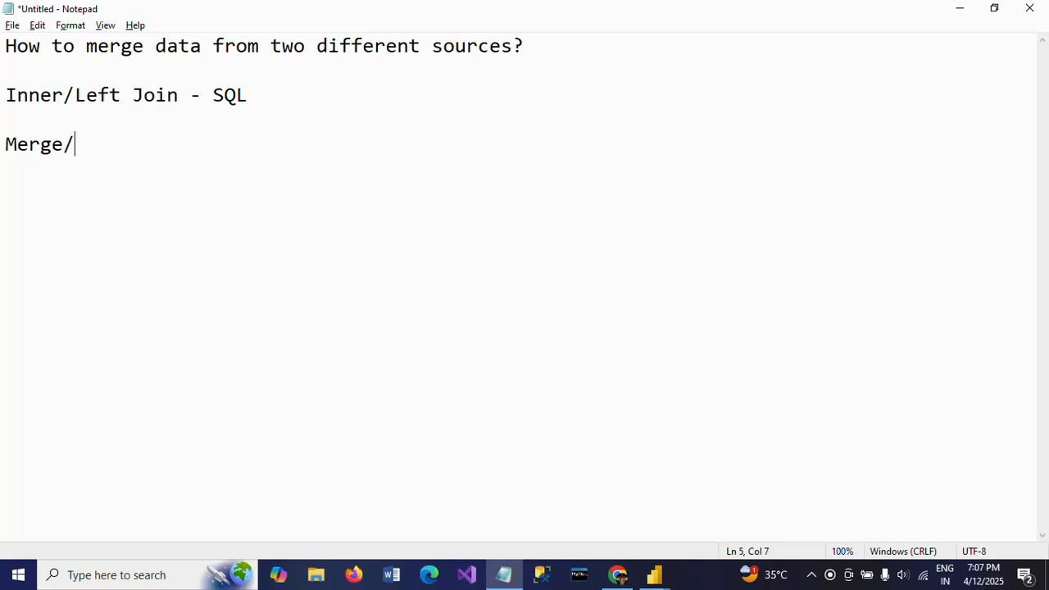
{"action": "type", "text": "Jo"}
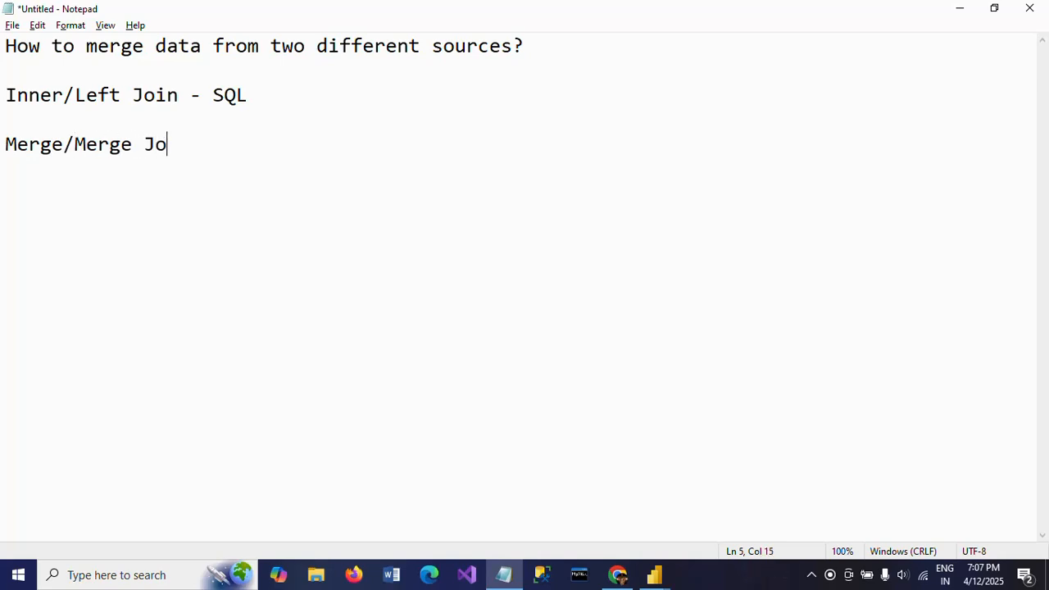
{"action": "type", "text": "in - SSIS"}
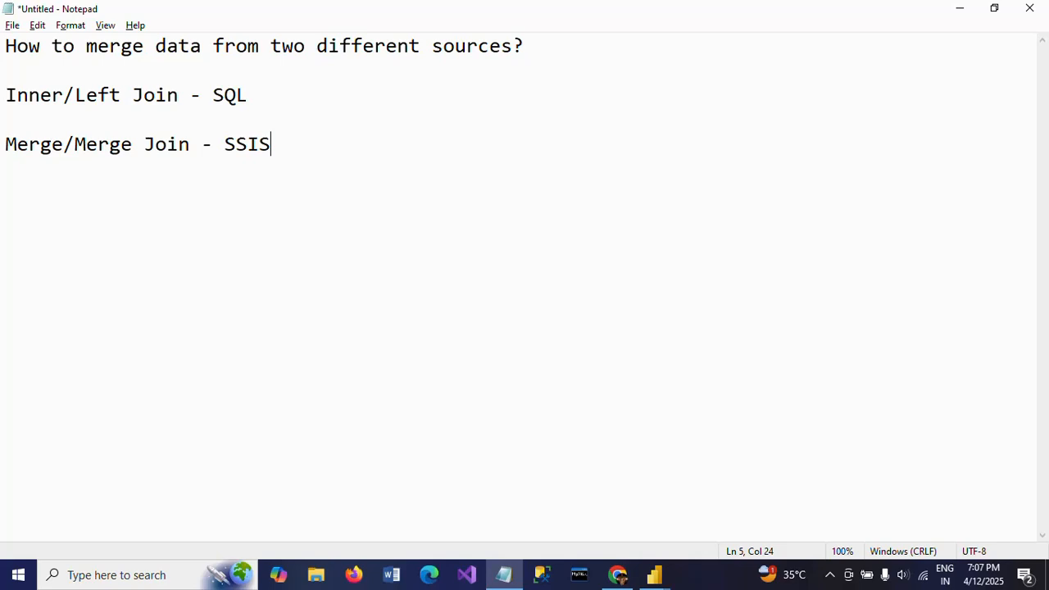
Switch back to Power Query Editor and look at the available Merge Queries options without choosing one.
{"action": "key", "text": "alt+Tab"}
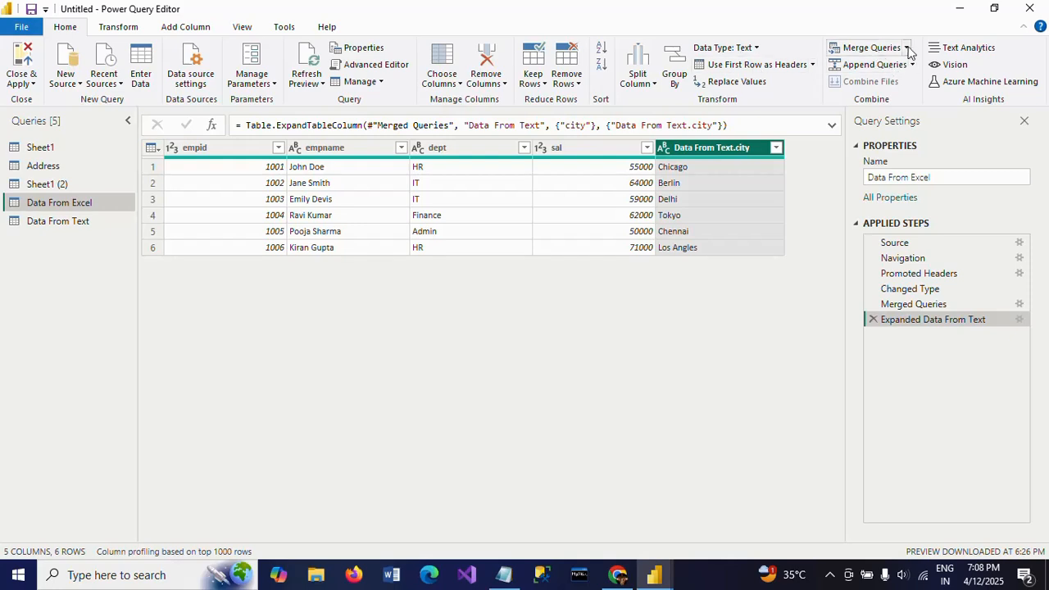
{"action": "left_click", "coordinate": [907, 49]}
{"action": "left_click", "coordinate": [631, 360]}
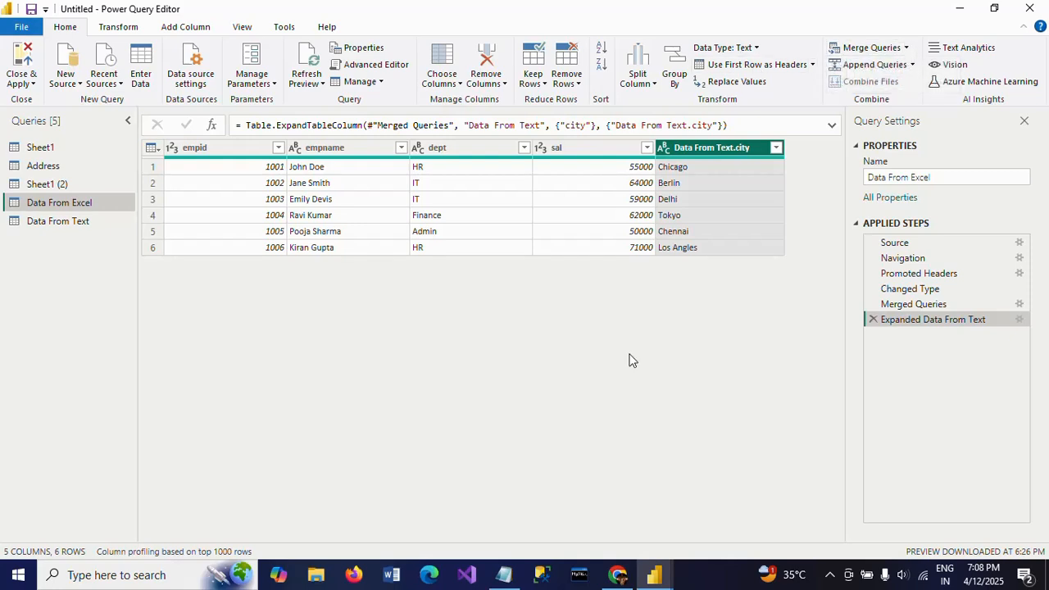